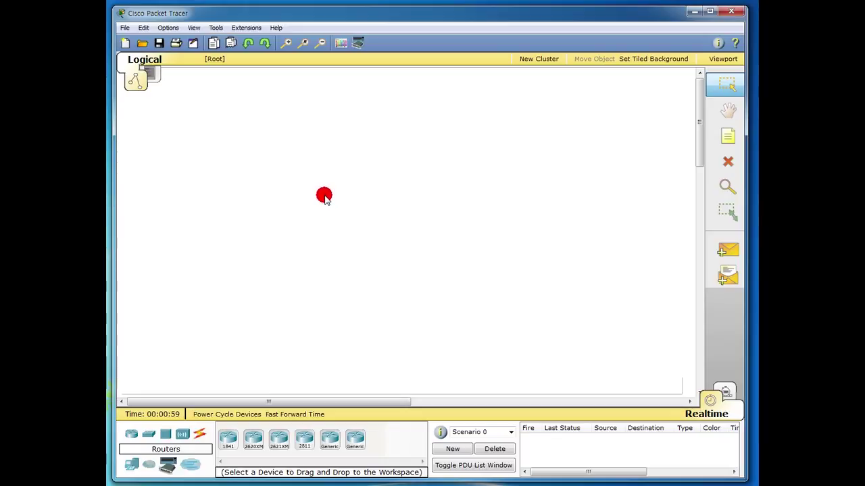
Step: Open gibo01 from the 기출복원모의고사 folder, inside 정보기기운용기능사 실기 > 정보기기운용기능사 on the desktop
left_click(141, 43)
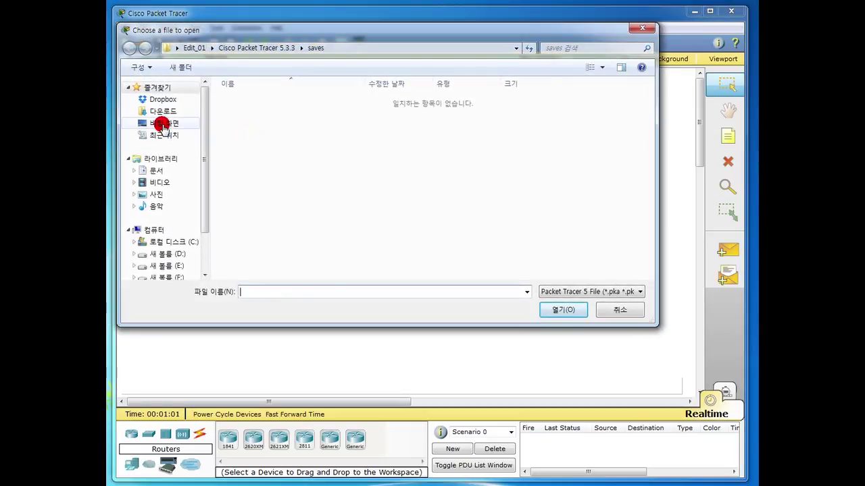
left_click(162, 124)
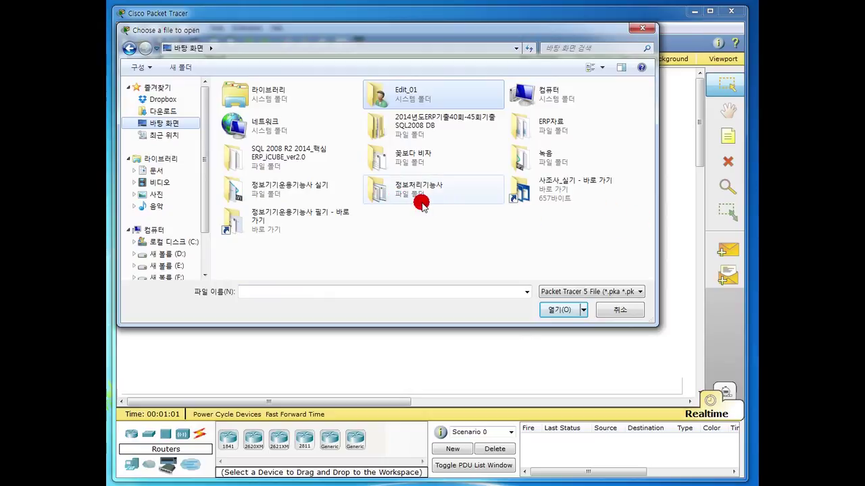
double_click(256, 194)
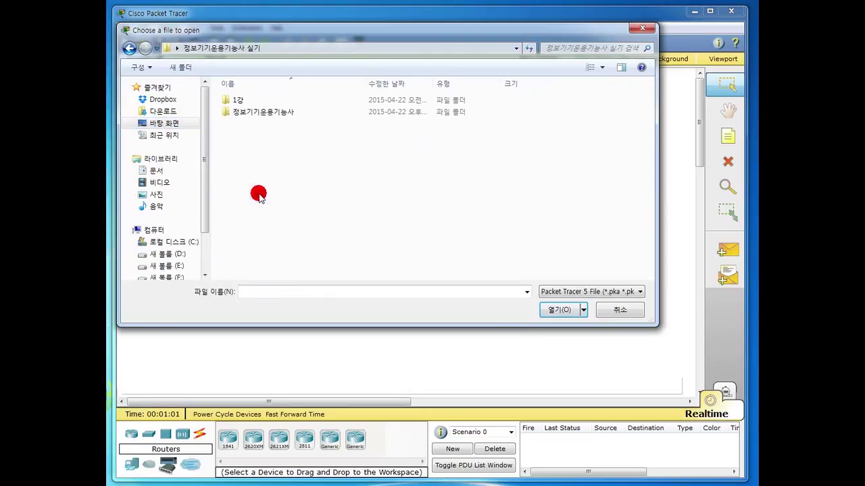
double_click(250, 113)
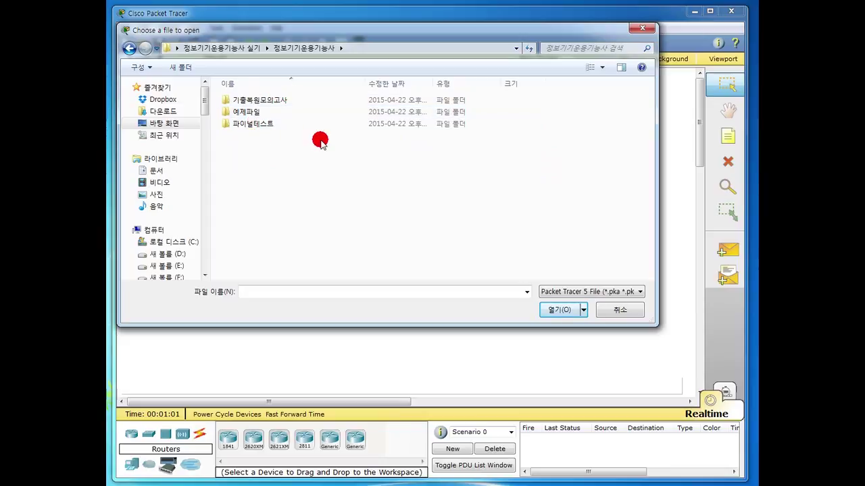
double_click(287, 102)
double_click(263, 100)
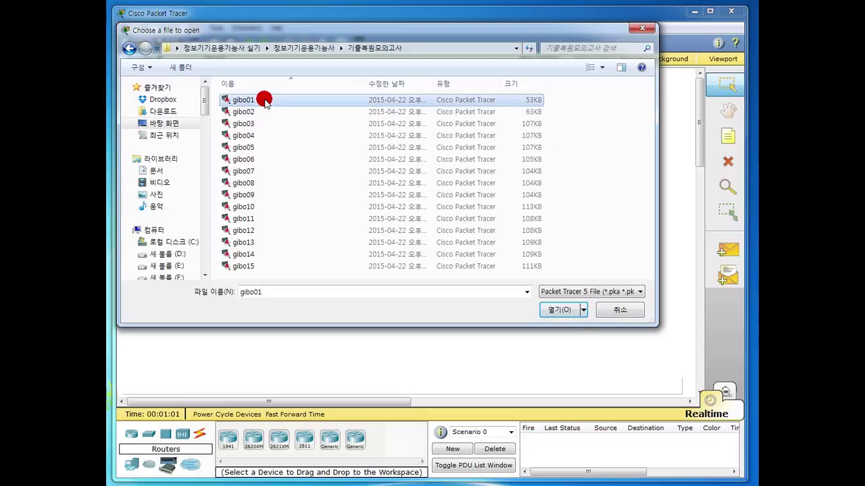
left_click_drag(135, 88, 577, 73)
left_click(389, 272)
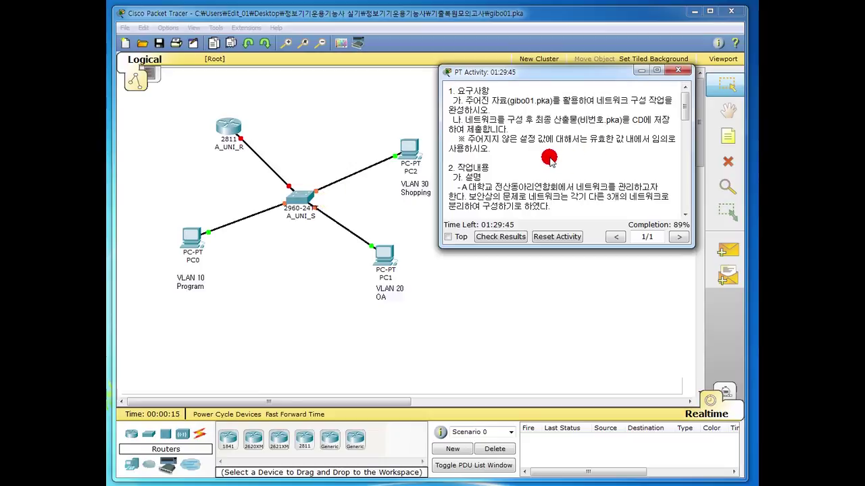
Step: Enlarge the PT Activity instructions, review the subnetting, IP, hostname and VLAN requirements, and minimize them to reveal the topology
left_click_drag(544, 71, 350, 71)
left_click_drag(502, 245, 638, 384)
scroll(490, 275, "down", 2)
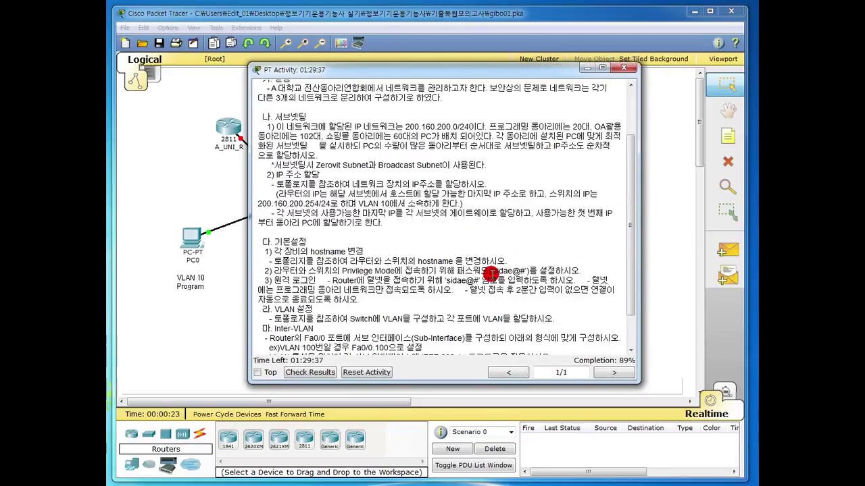
scroll(490, 276, "down", 2)
scroll(490, 273, "up", 3)
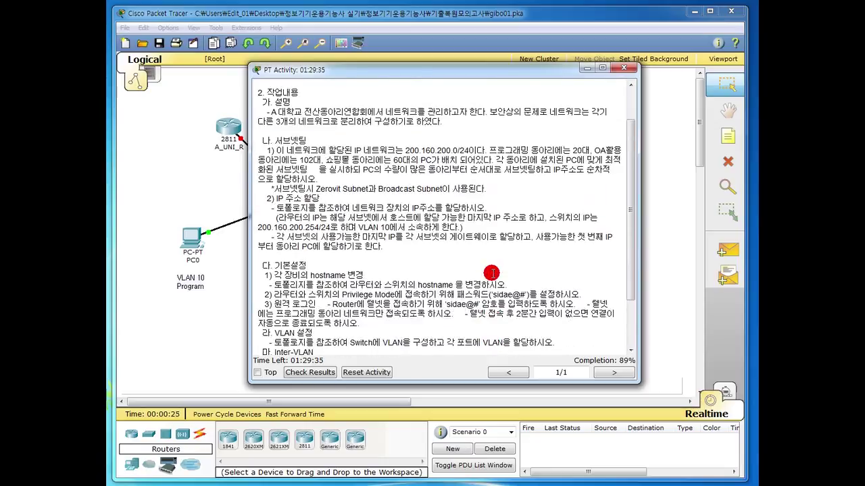
left_click(584, 70)
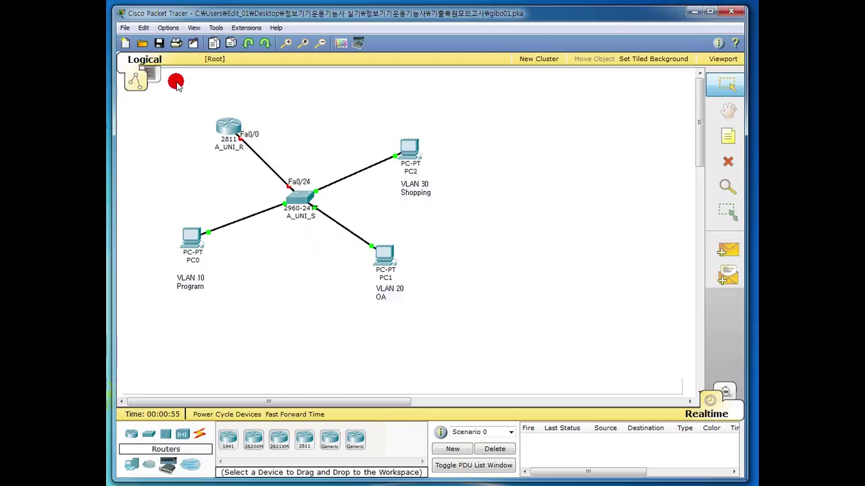
Step: Save a copy of the activity to the desktop (바탕 화면) as a00001 in Packet Tracer 5 Activity File format
left_click(121, 28)
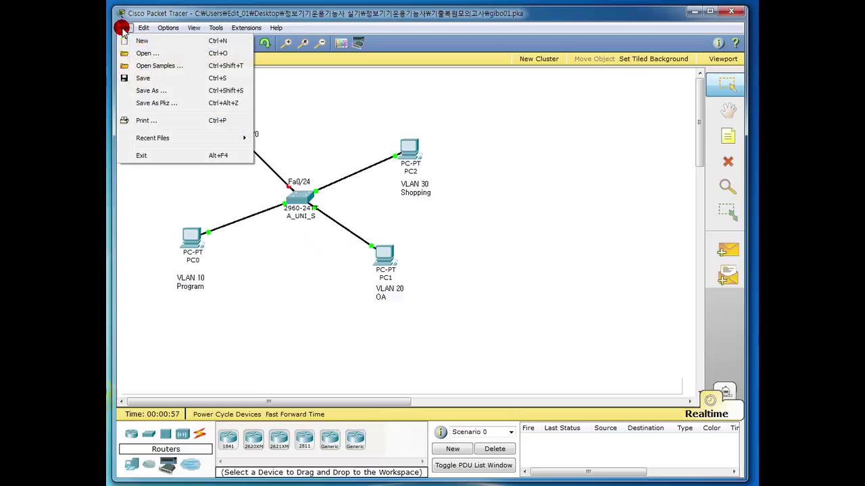
left_click(161, 90)
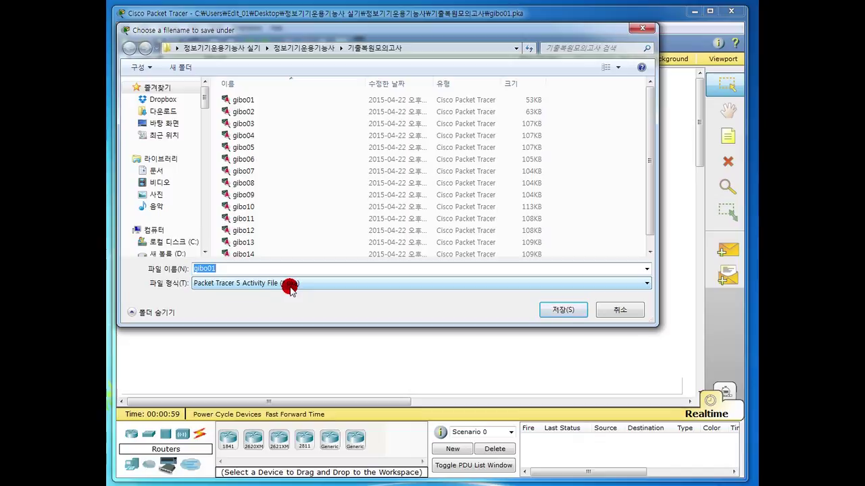
type("a00001")
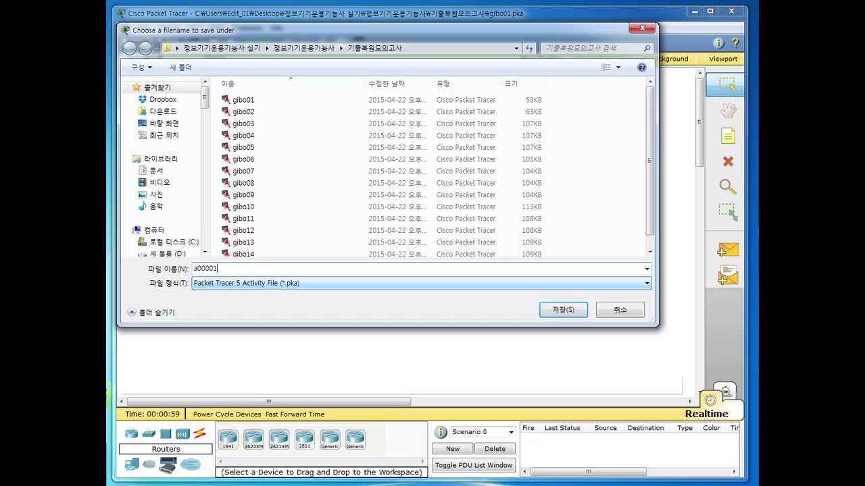
left_click(215, 269)
left_click(291, 282)
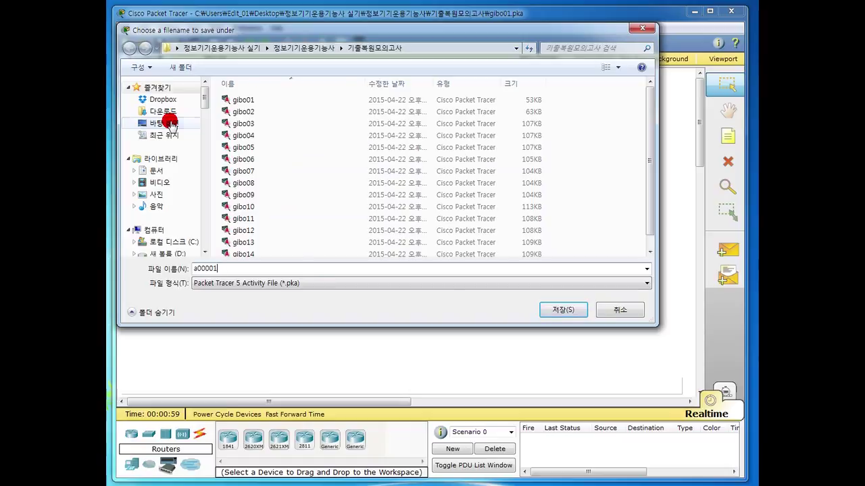
left_click(169, 123)
left_click(238, 268)
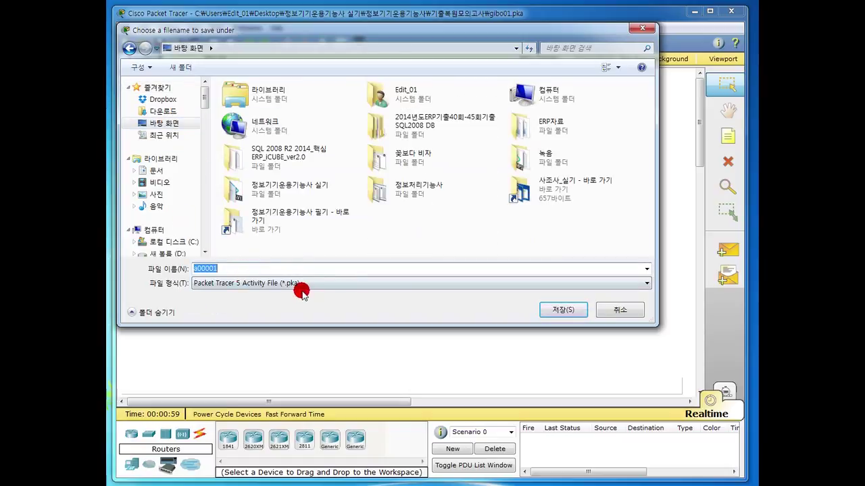
left_click(557, 309)
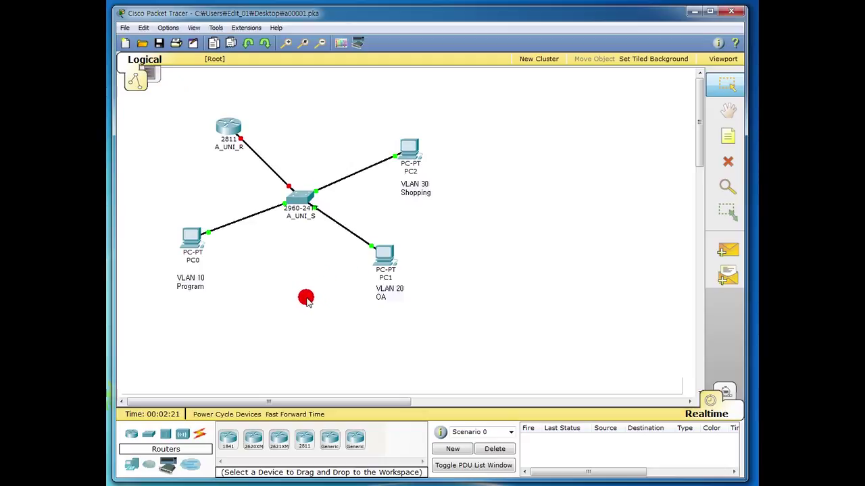
left_click(539, 59)
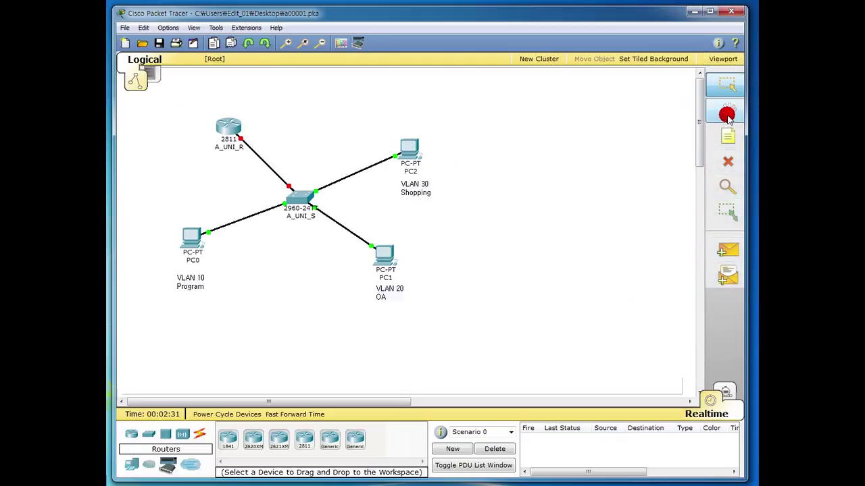
left_click(724, 139)
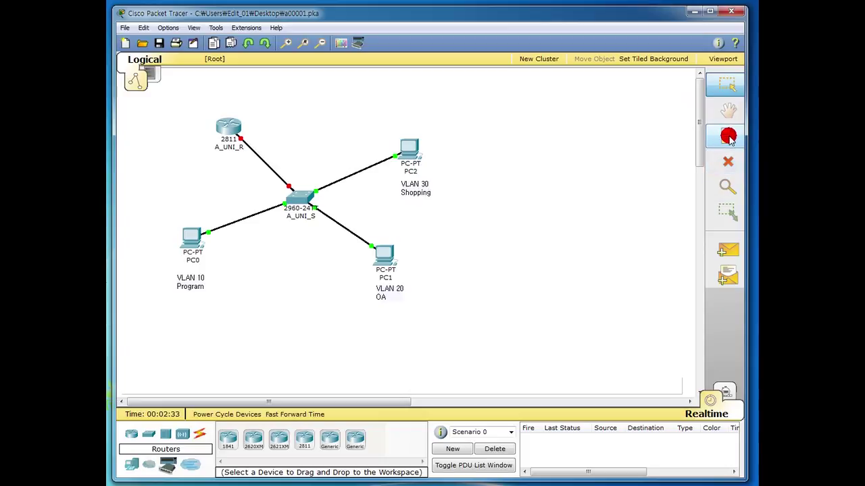
mouse_move(724, 139)
left_mouse_down()
mouse_move(423, 190)
mouse_move(487, 196)
mouse_move(445, 204)
mouse_move(589, 196)
mouse_move(710, 161)
mouse_move(633, 195)
mouse_move(710, 192)
left_mouse_up()
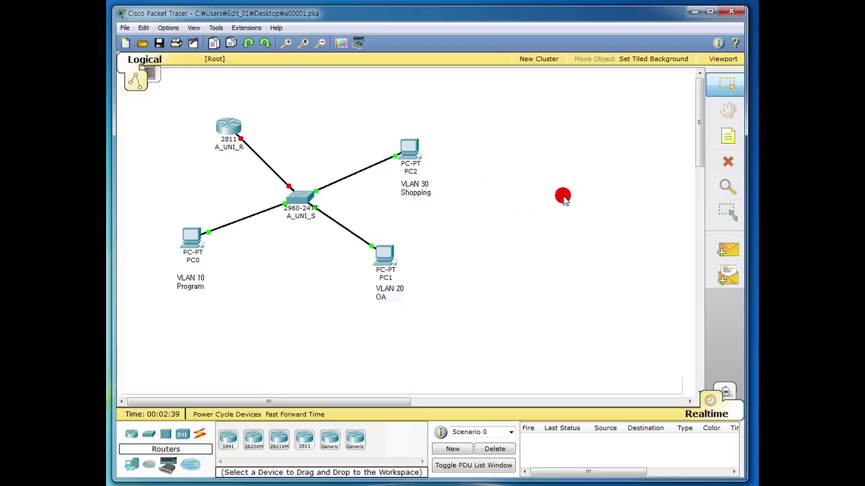
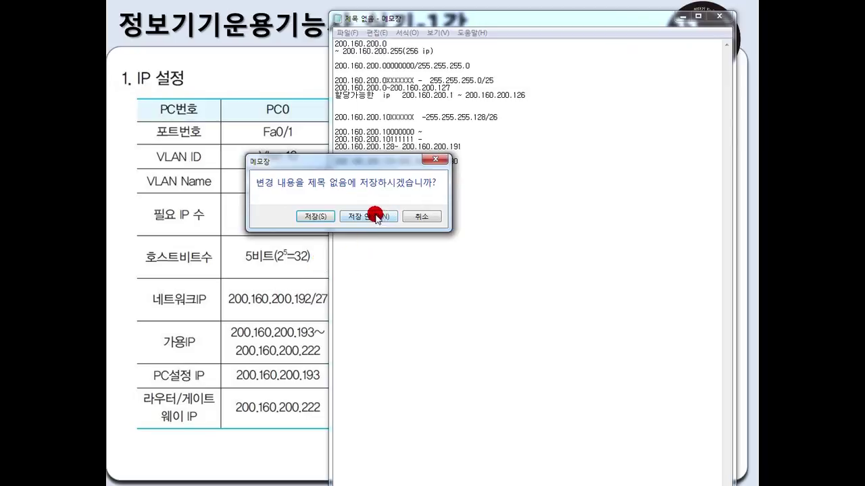
Step: Keep the unsaved Notepad subnet notes but minimize them, and switch to PC0's IP Configuration in Packet Tracer, placed beside the IP table's PC0 column
left_click(421, 216)
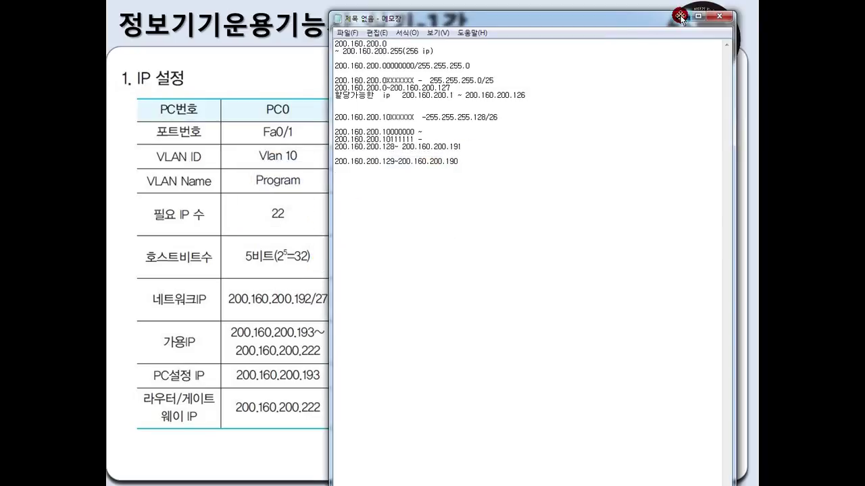
left_click(684, 15)
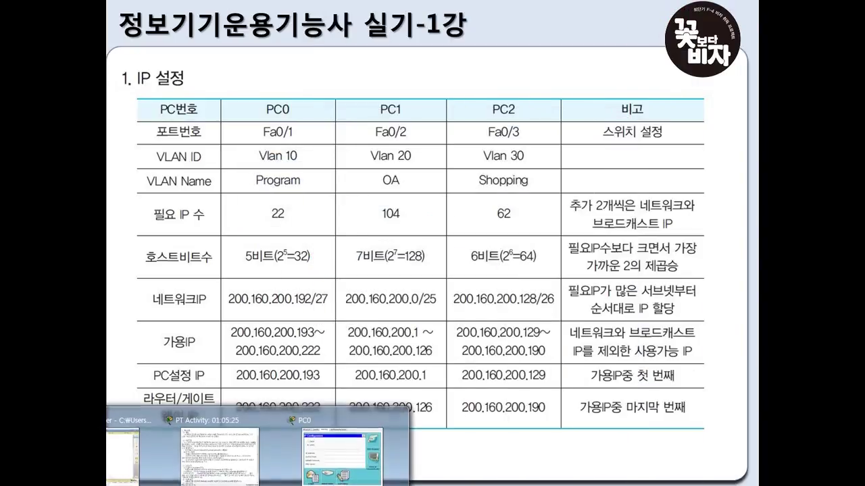
left_click(330, 438)
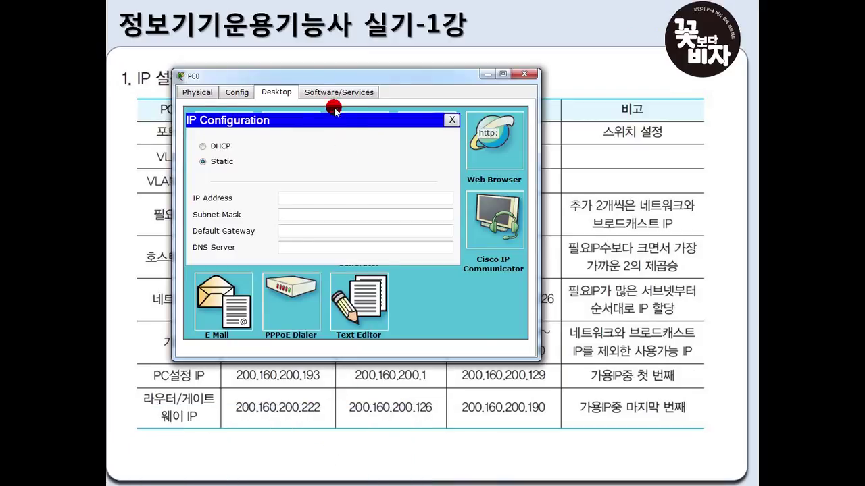
left_click_drag(331, 75, 480, 57)
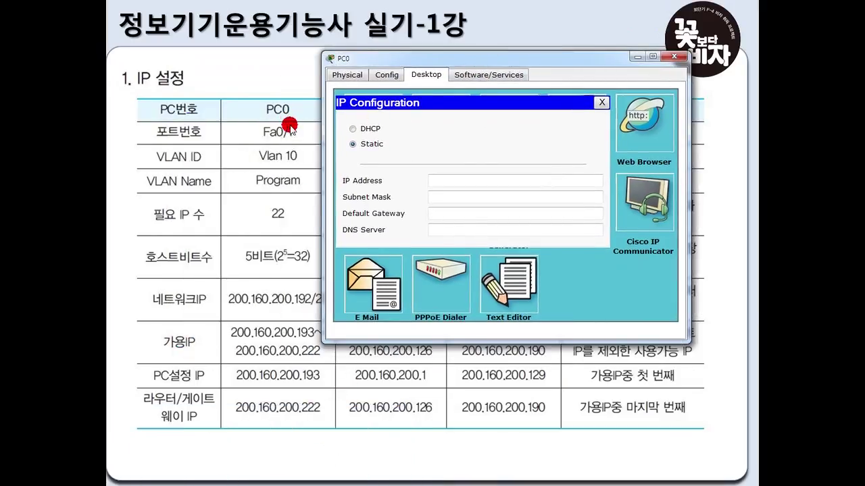
Step: Set PC0's IP address to 200.160.200.193, subnet mask to 255.255.255.224 and default gateway to 200.160.200.222, and close its window
left_click(457, 177)
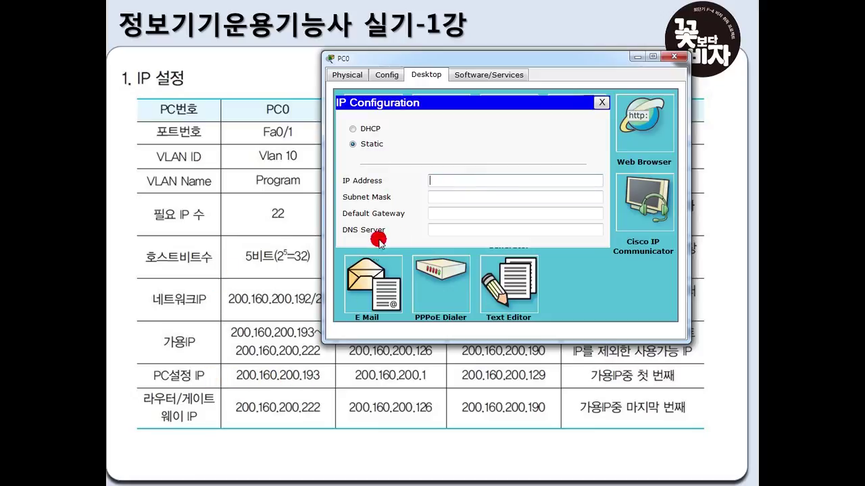
type("200.160.200.193")
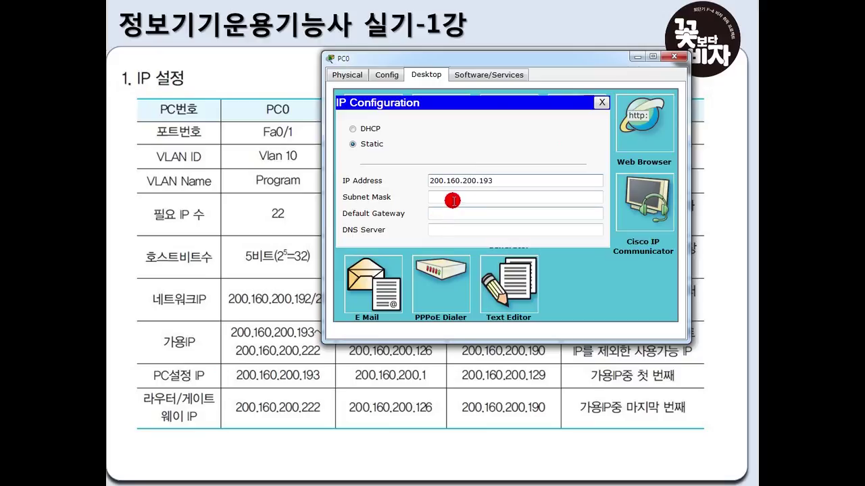
left_click(451, 196)
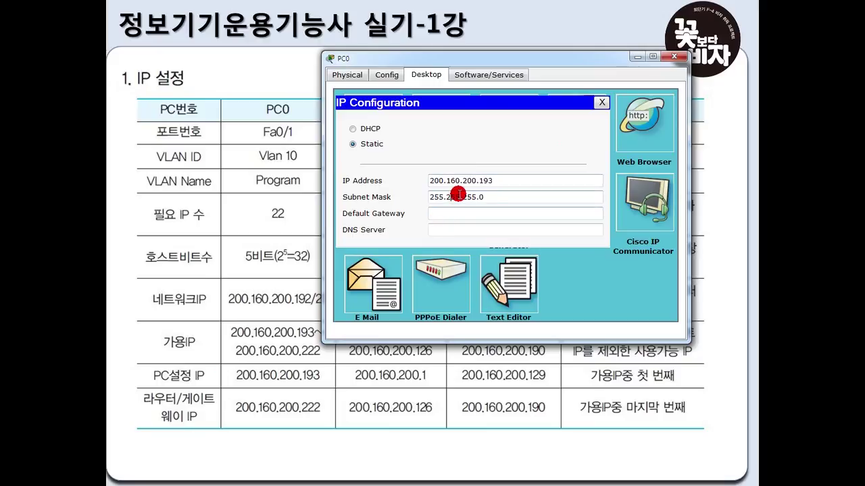
double_click(482, 197)
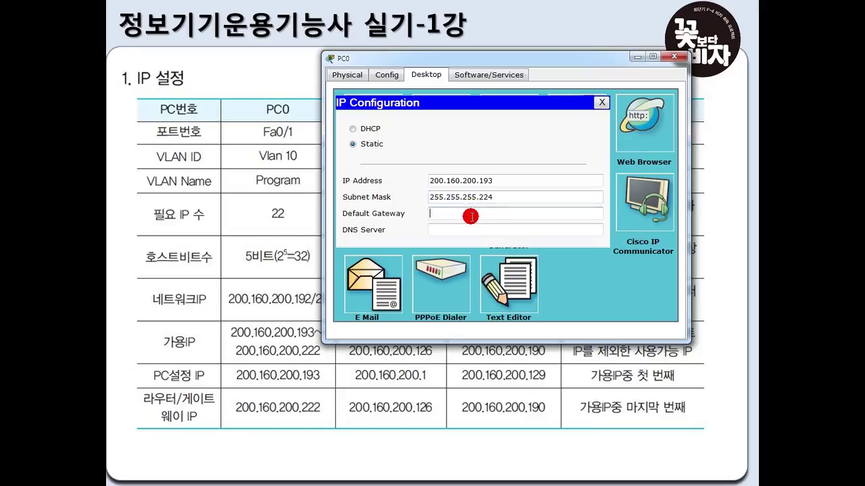
left_click(474, 211)
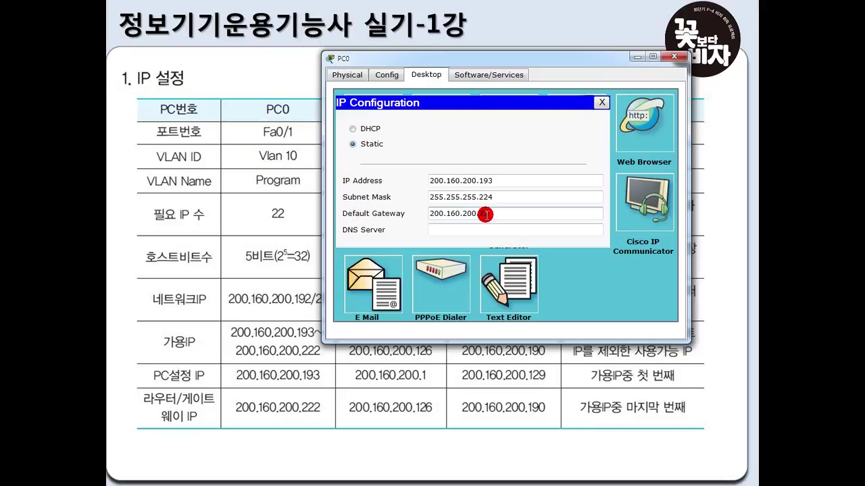
type("222")
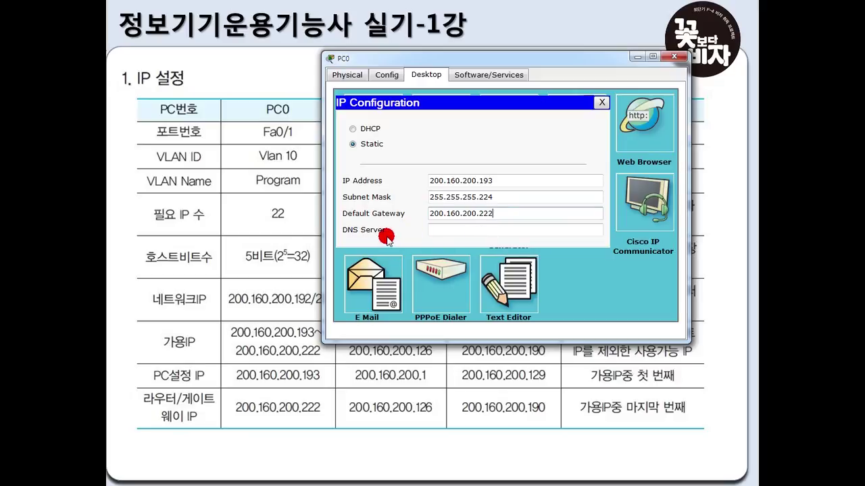
left_click(601, 103)
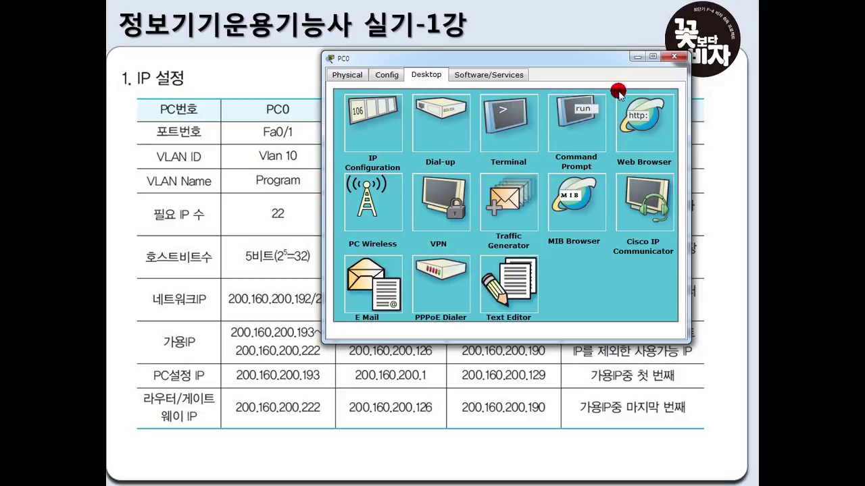
left_click(674, 57)
Step: Switch to Packet Tracer, open PC1's IP Configuration and place its window beside the IP table's PC1 column
key("alt+Tab")
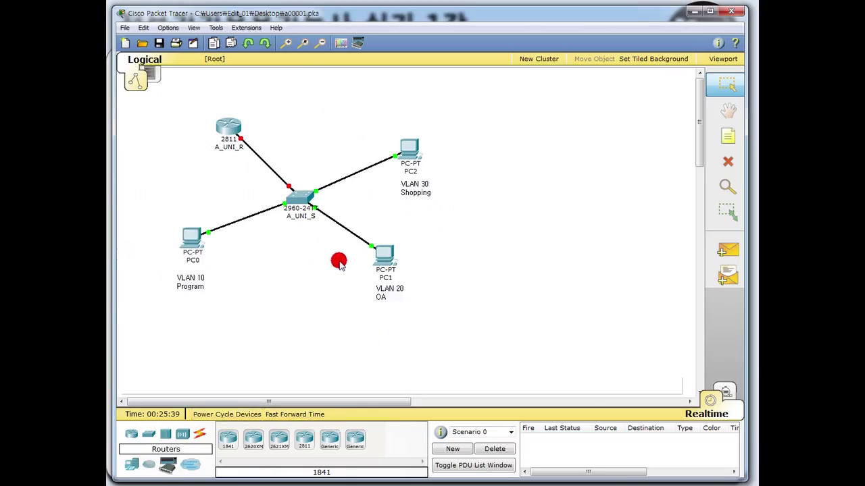
left_click(373, 254)
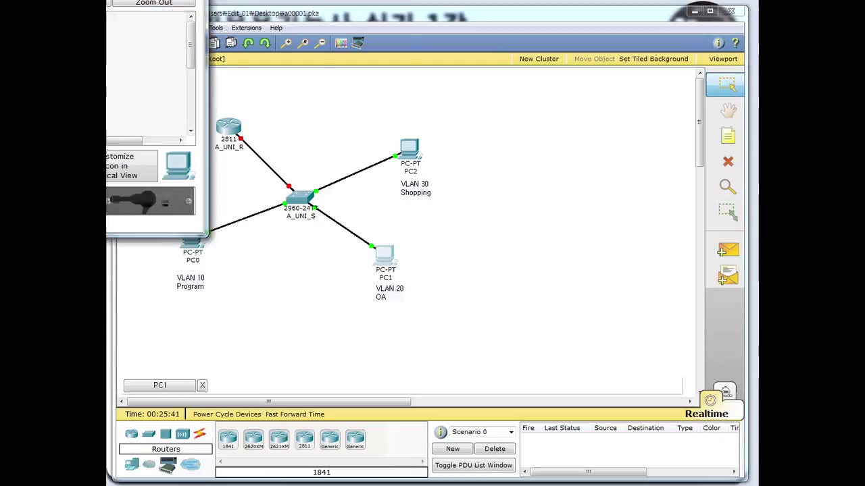
left_click(289, 95)
left_click(246, 139)
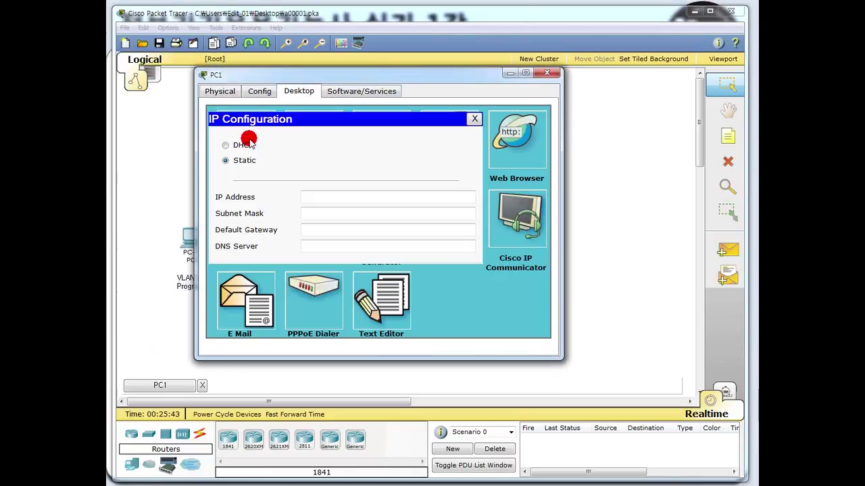
left_click(693, 12)
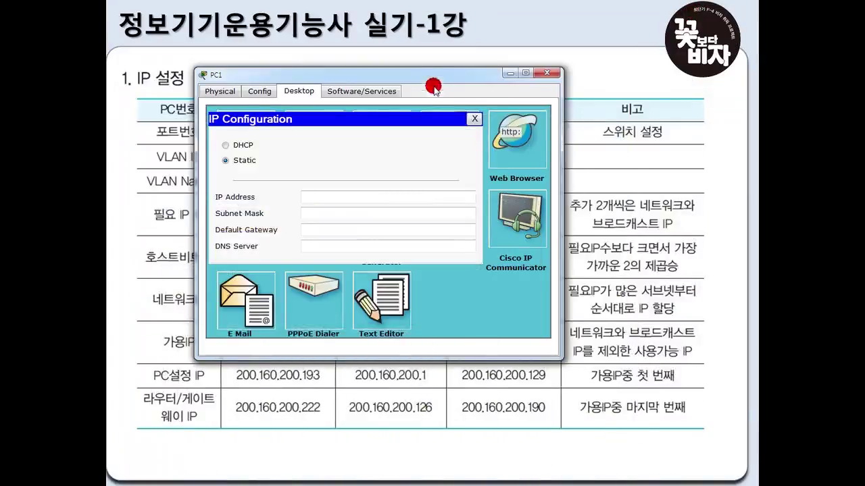
left_click_drag(438, 76, 671, 111)
Step: Set PC1's IP address to 200.160.200.1, subnet mask to 255.255.255.128 and default gateway to 200.160.200.126, and close its window
left_click(583, 228)
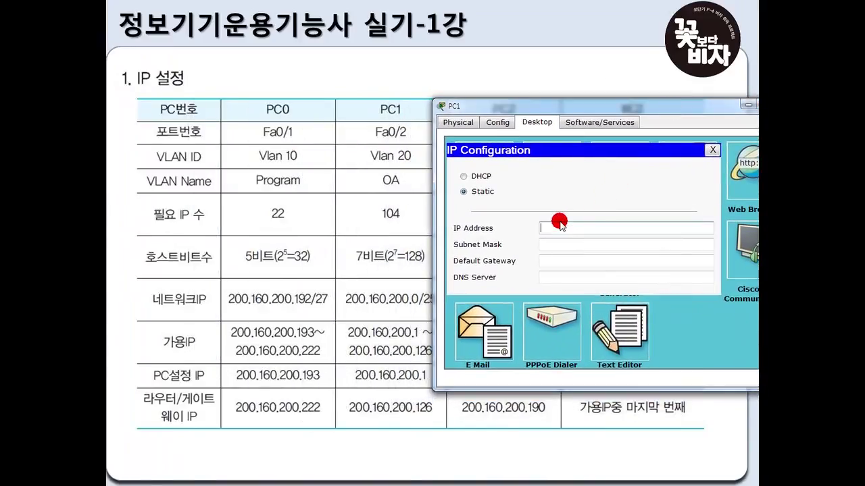
type("200.160.200.1")
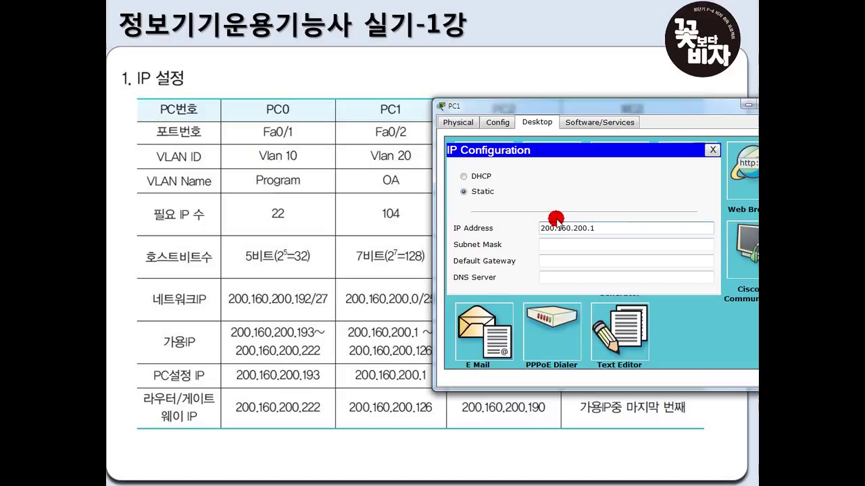
left_click(566, 244)
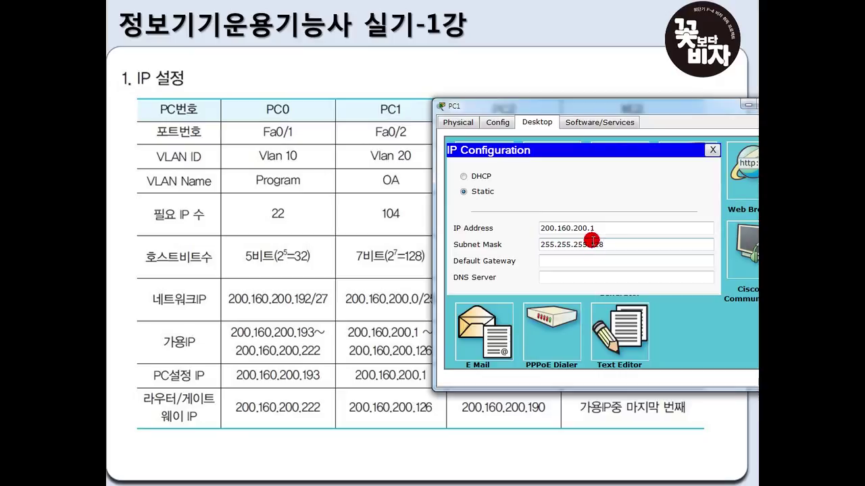
left_click(575, 263)
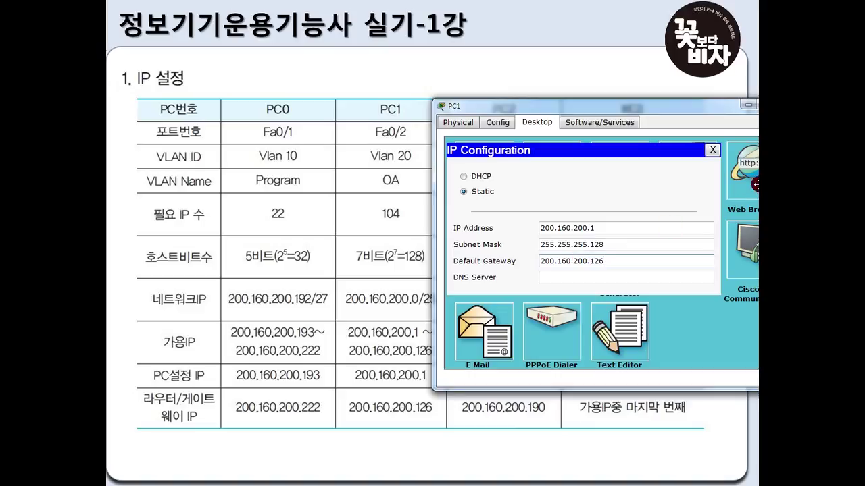
left_click(711, 150)
key("alt+Tab")
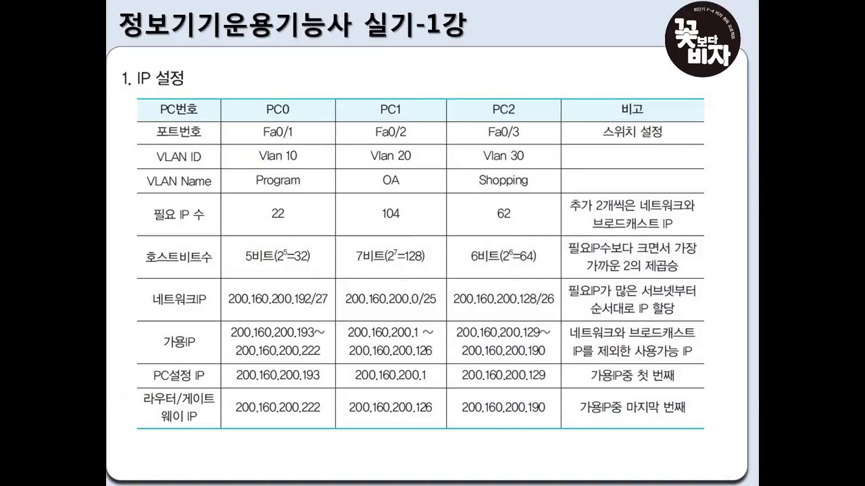
Step: Open PC2's IP Configuration in Packet Tracer beside the IP table's PC2 column and set the IP address to 200.160.200.129
left_click(170, 422)
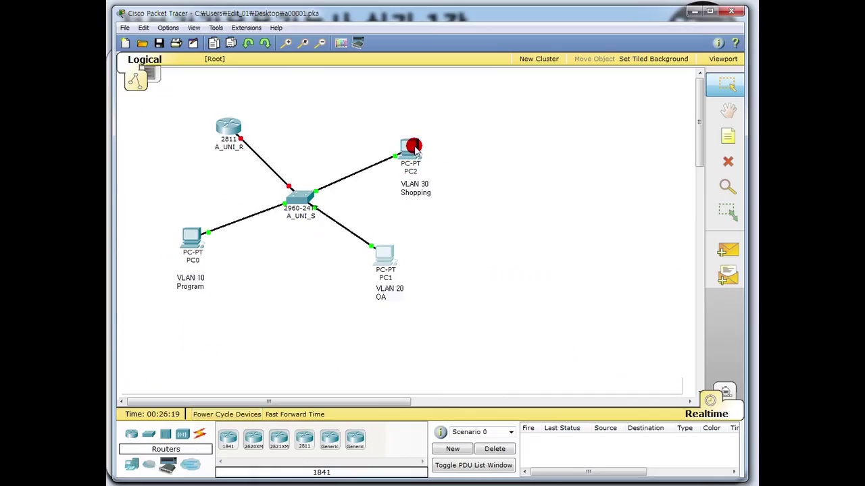
left_click(412, 147)
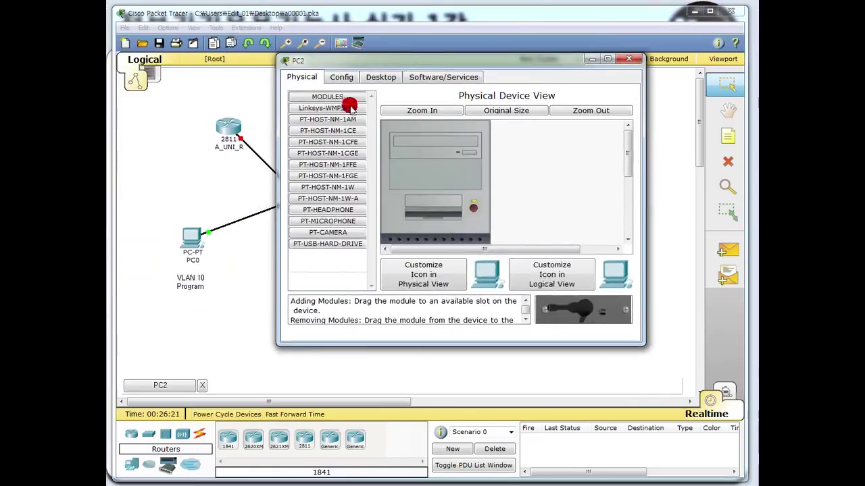
left_click(373, 80)
left_click(329, 123)
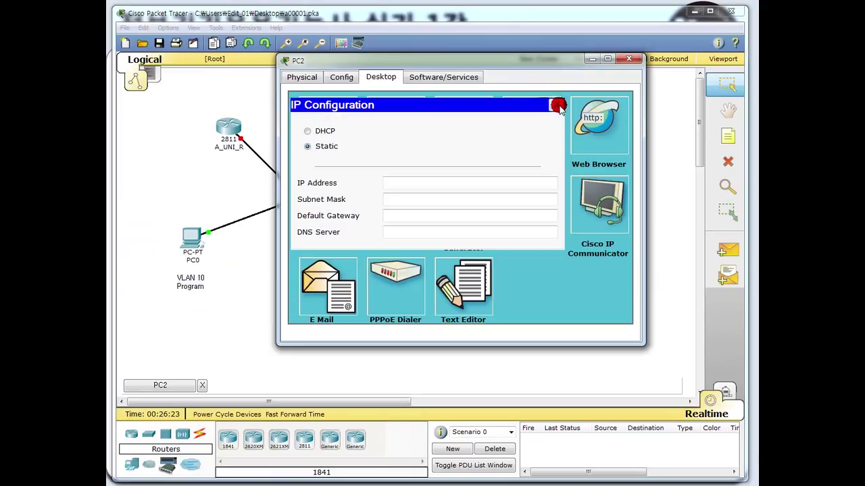
left_click(628, 58)
left_click(694, 11)
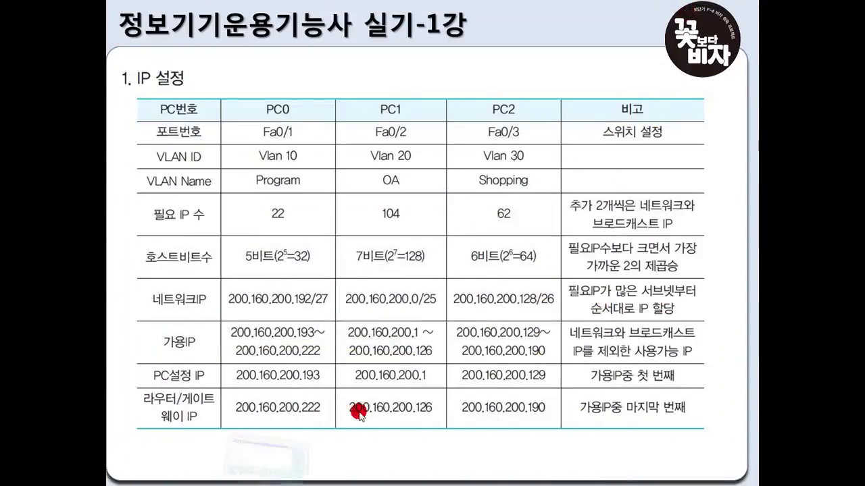
left_click(343, 423)
left_click_drag(536, 90, 295, 102)
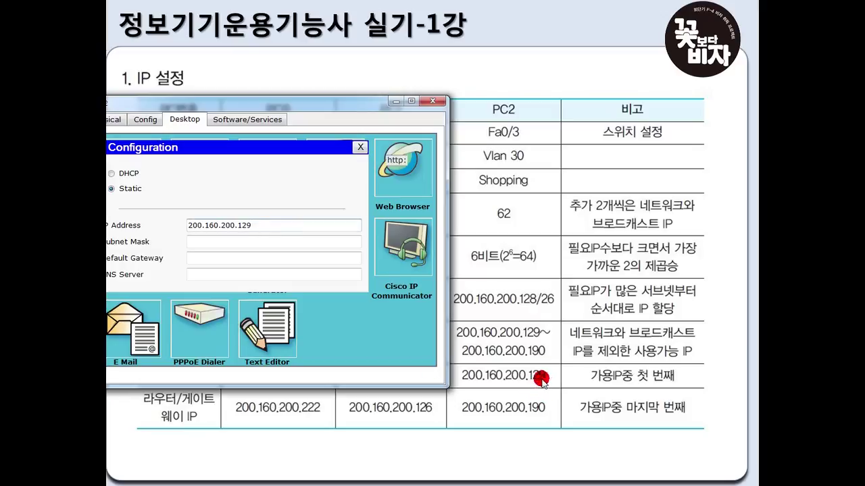
Step: Set PC2's subnet mask to 255.255.255.192 and default gateway to 200.160.200.190, and close its window
left_click(208, 242)
left_click(241, 242)
key("BackSpace")
key("BackSpace")
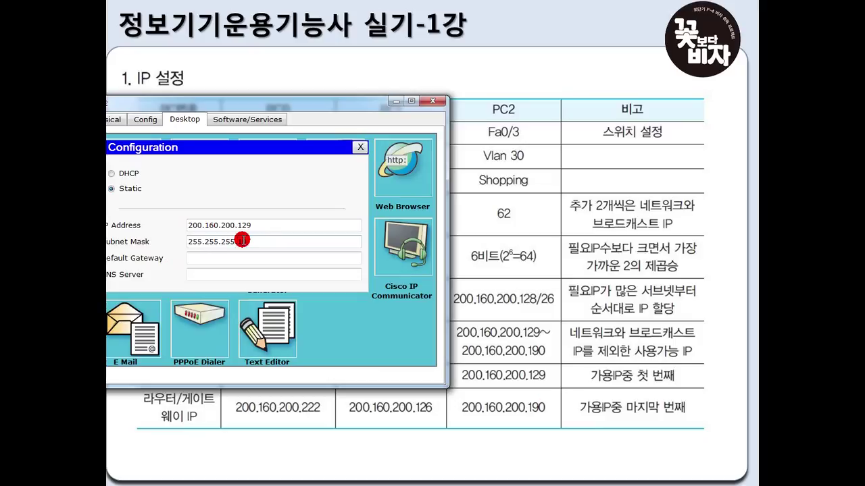
type(".192")
left_click(228, 258)
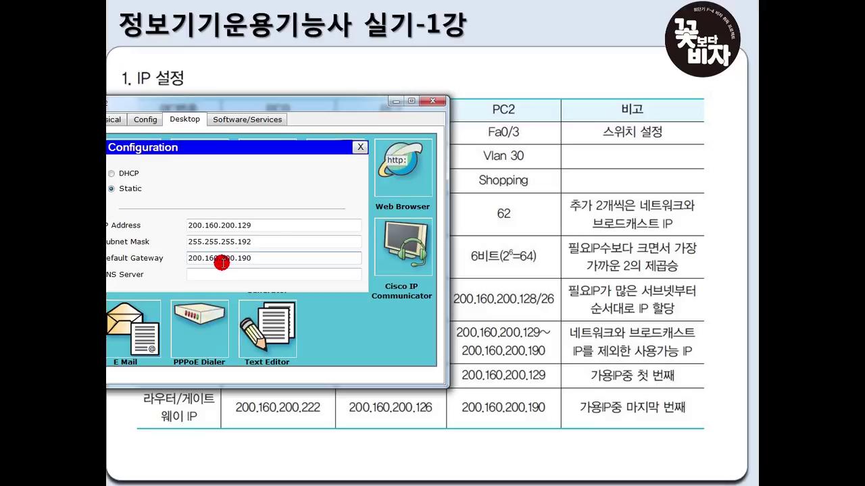
left_click(360, 147)
left_click(433, 101)
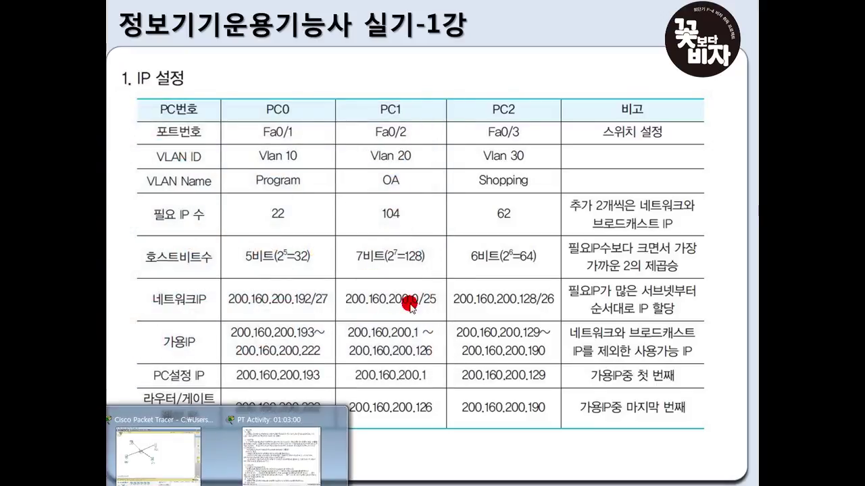
Step: Return to the Packet Tracer topology and examine the A_UNI_S switch's port labels and its port, link and VLAN summary
left_click(180, 460)
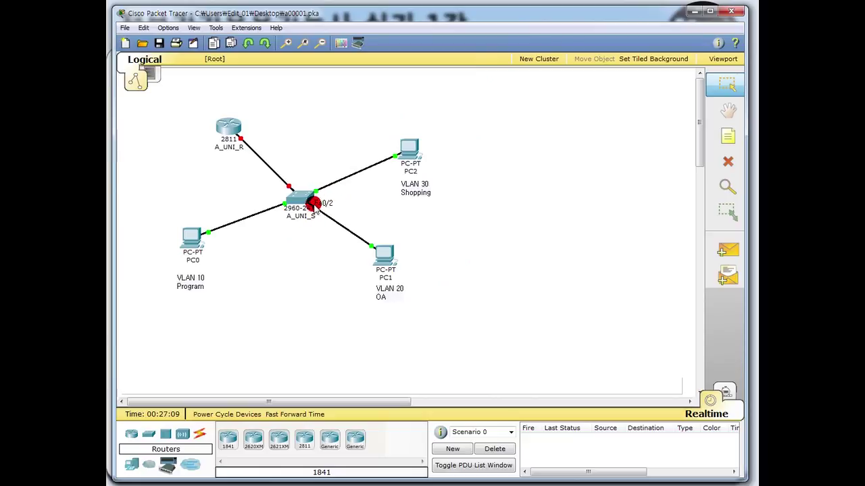
mouse_move(312, 194)
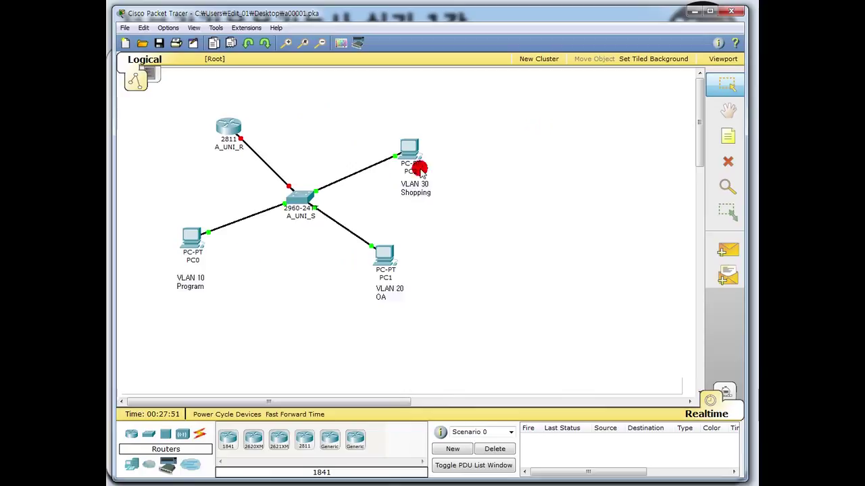
mouse_move(302, 214)
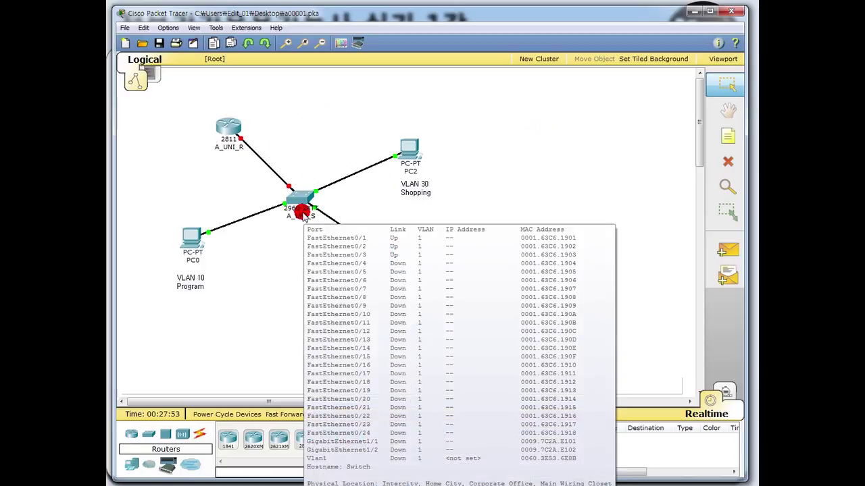